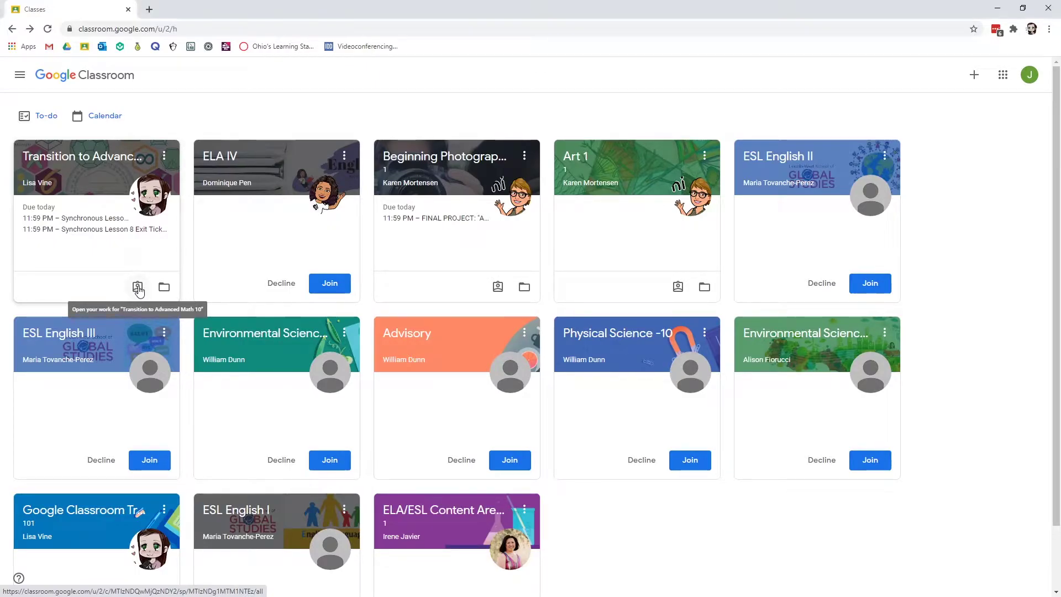
Step: View the Transition to Advanced Math 10 work list from its class card and from the stream's upcoming work, returning to the class stream
click(137, 288)
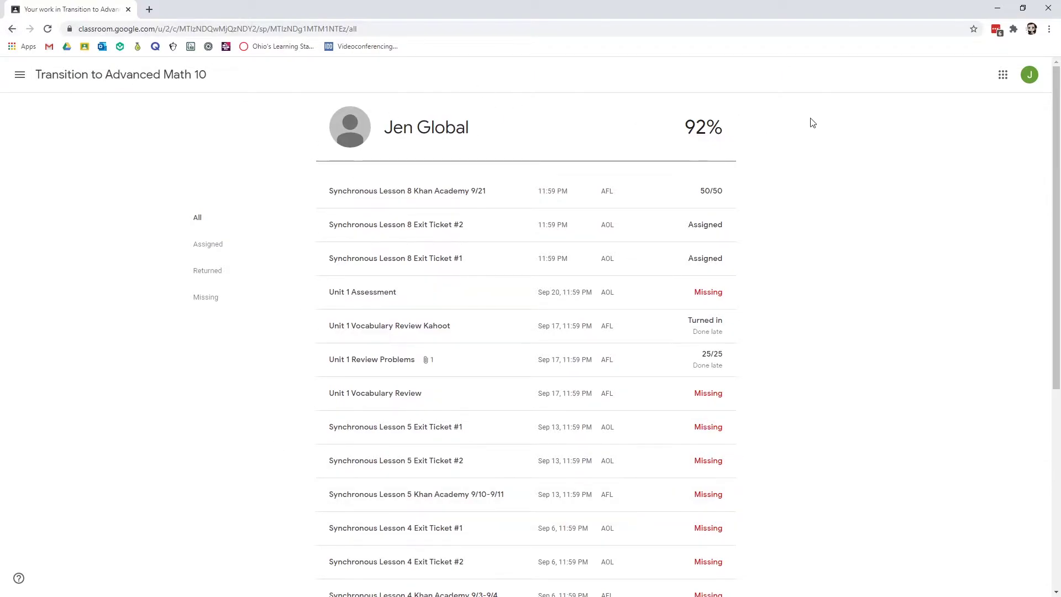
click(10, 28)
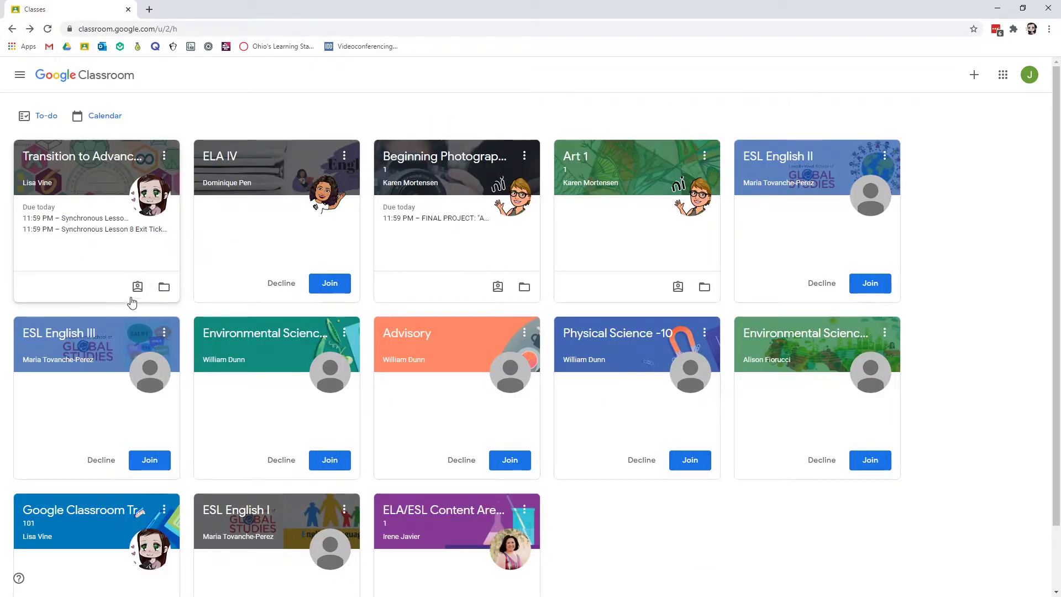
click(100, 159)
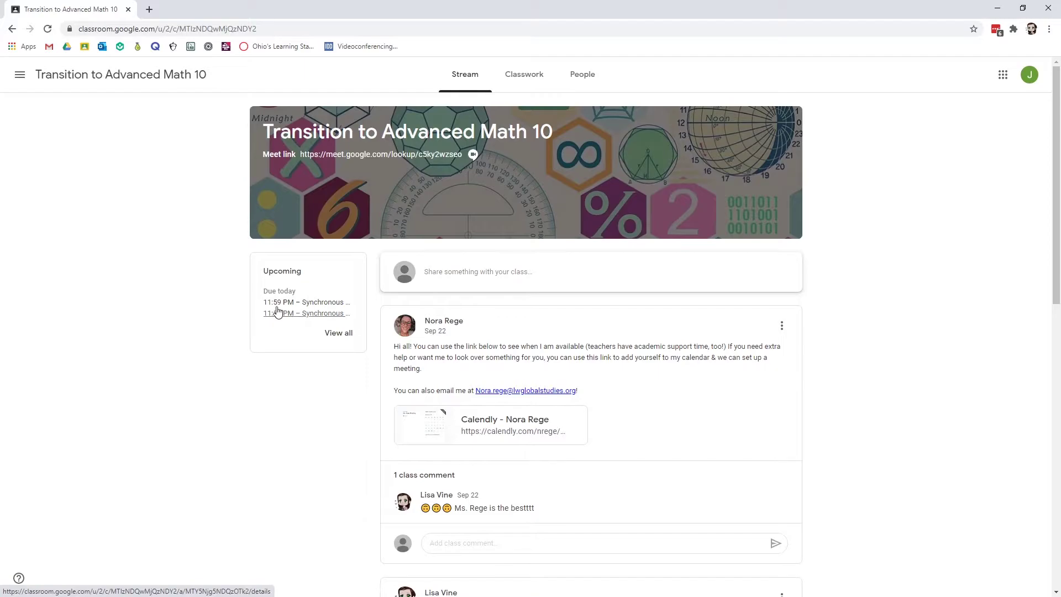
click(336, 339)
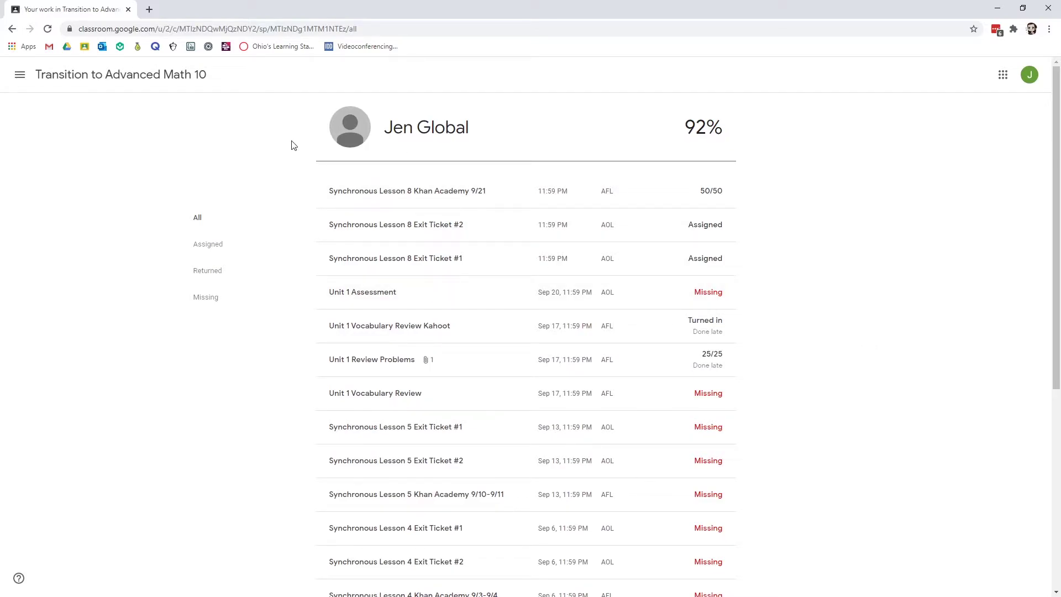
click(13, 28)
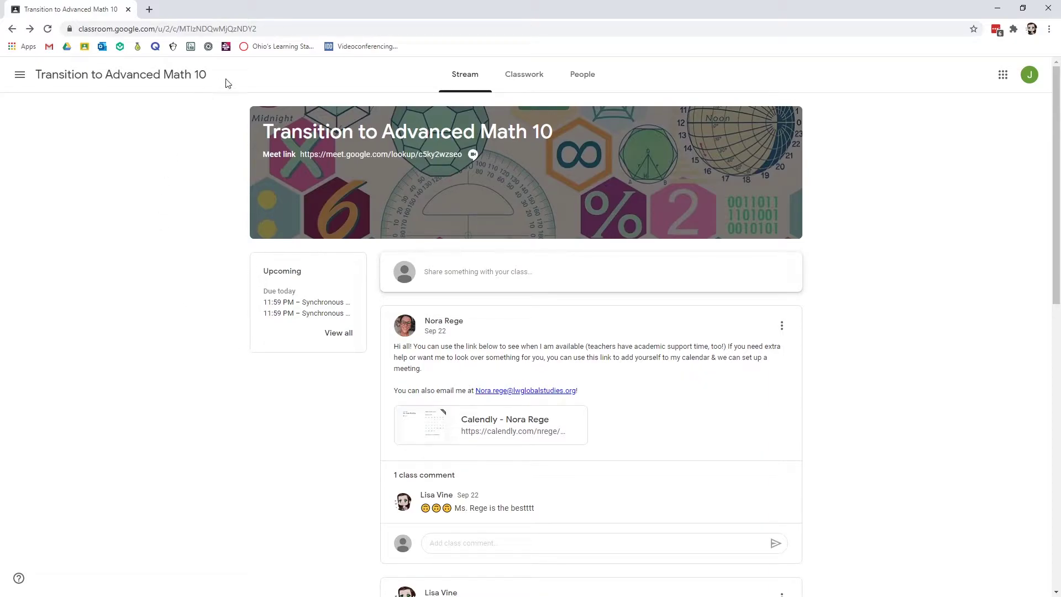
Step: Open the student's work list from the class's Classwork page and review the assignments' due dates, grades and statuses
click(519, 81)
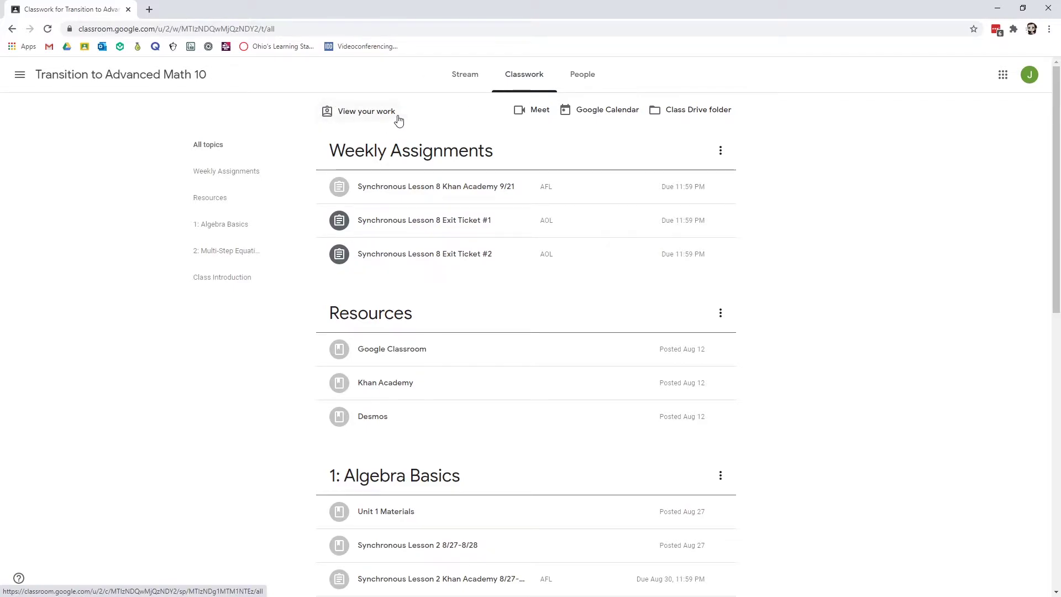
click(329, 114)
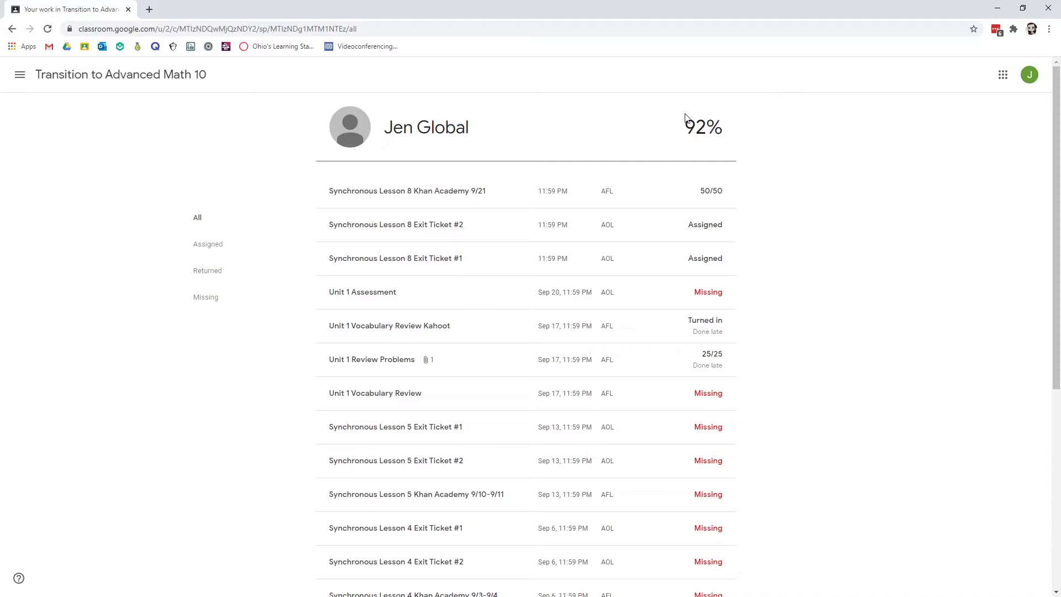
scroll(738, 239, down, 2)
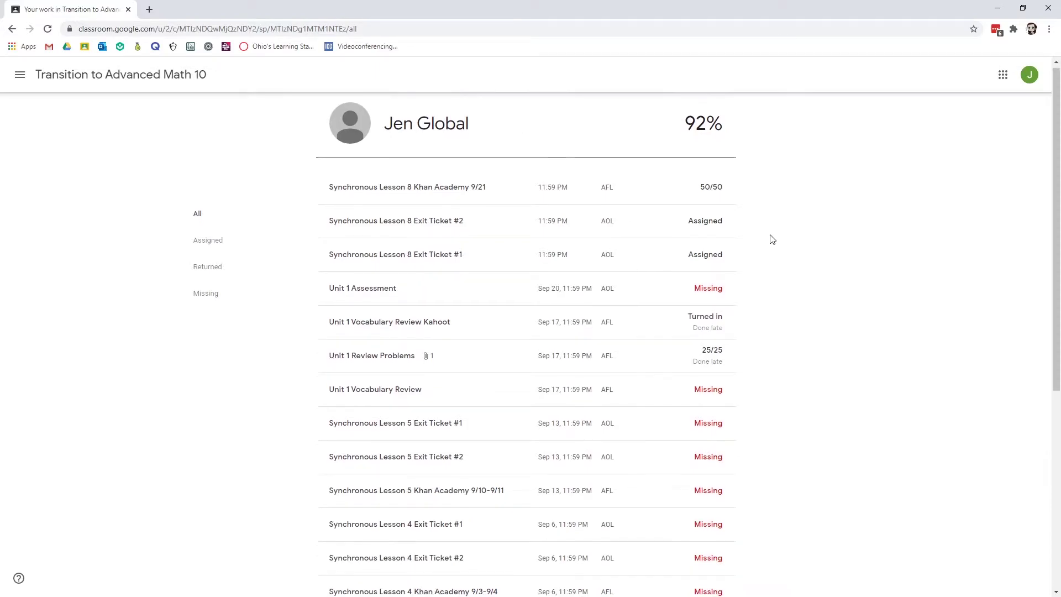
scroll(737, 239, down, 3)
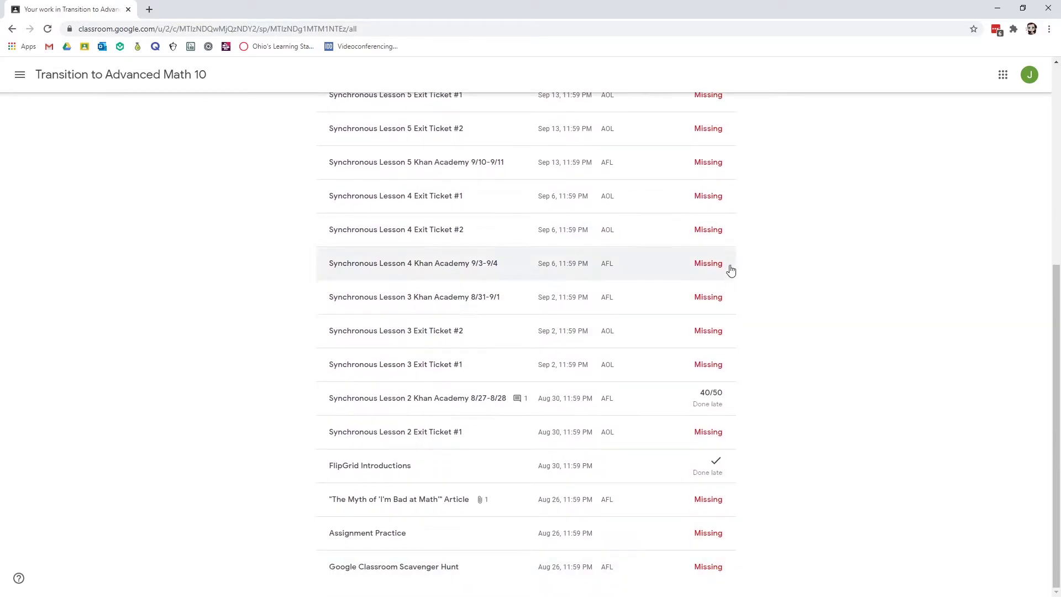
scroll(728, 203, up, 4)
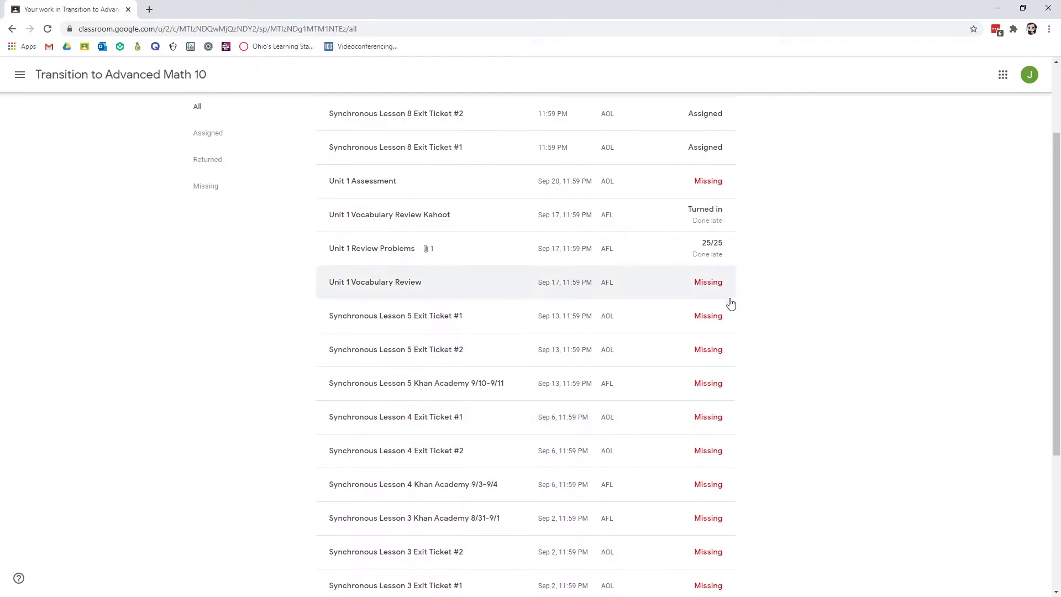
scroll(724, 291, up, 2)
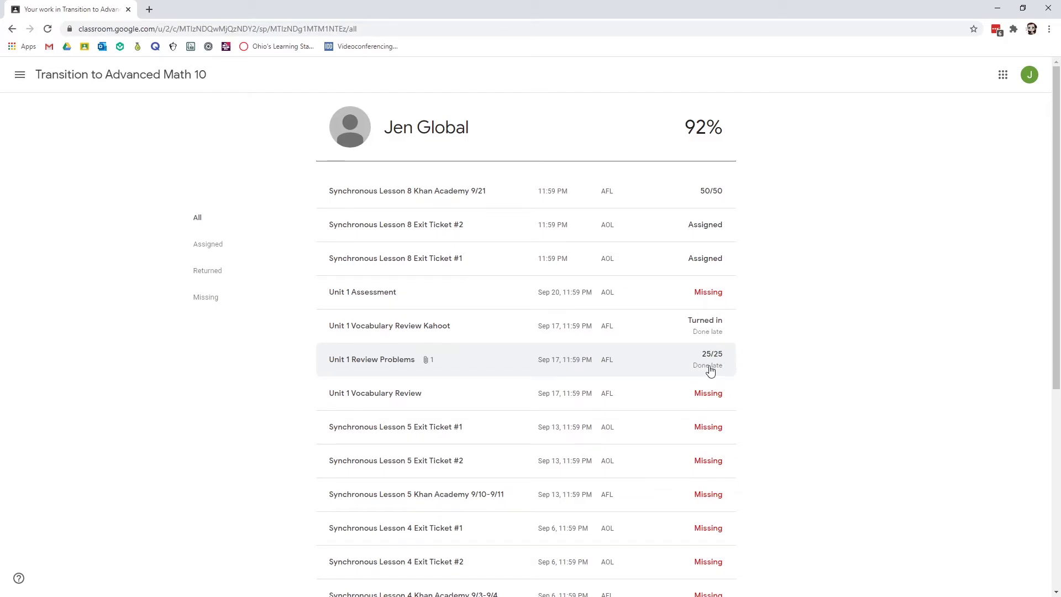
Step: Expand the Synchronous Lesson 2 Khan Academy 8/27-8/28 entry in the work list and highlight the teacher's private comment to read it
scroll(710, 371, down, 6)
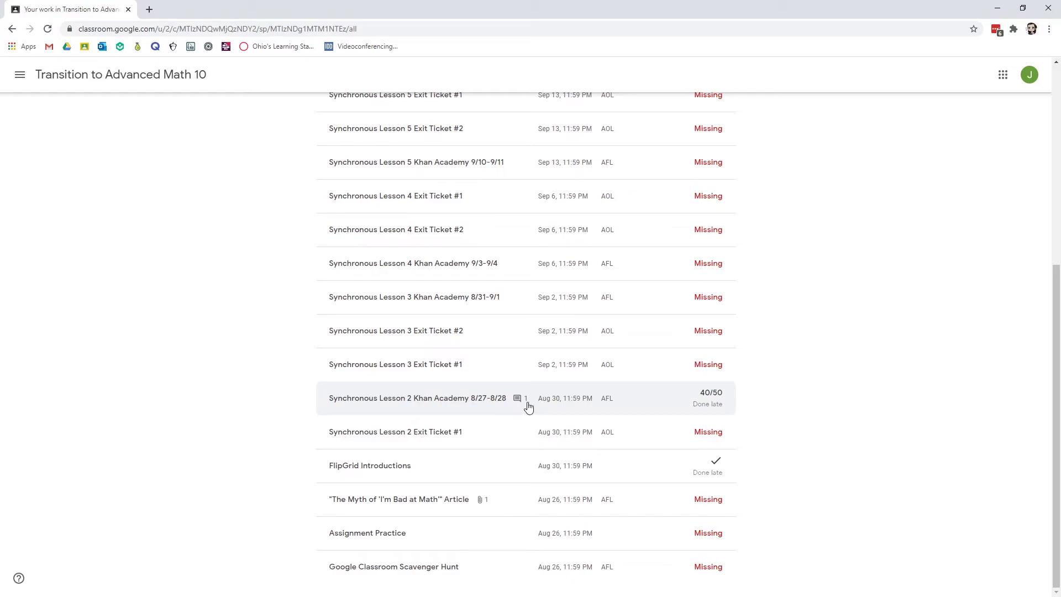
click(476, 401)
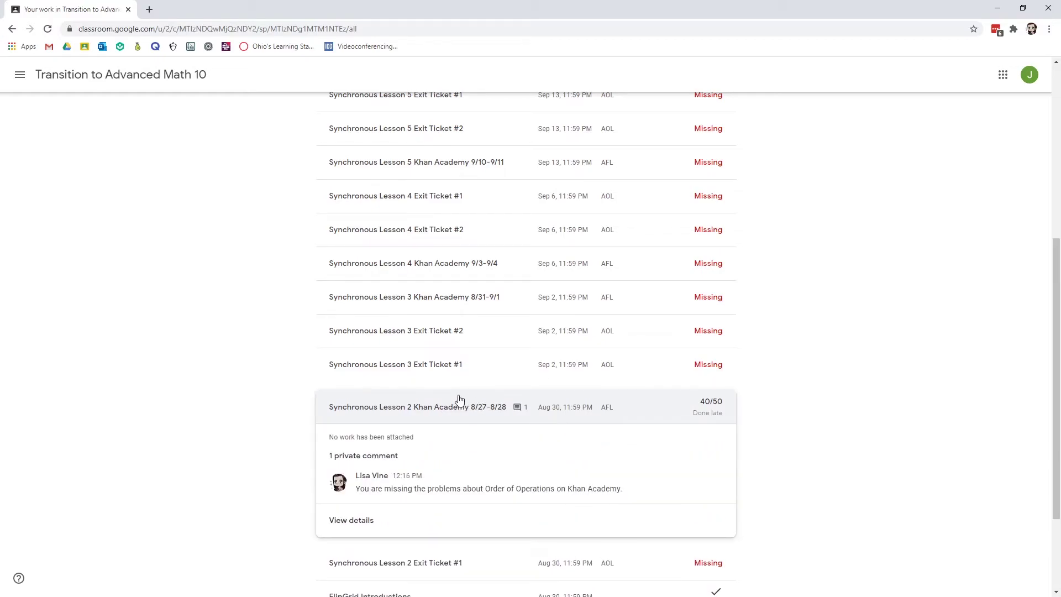
scroll(395, 411, down, 1)
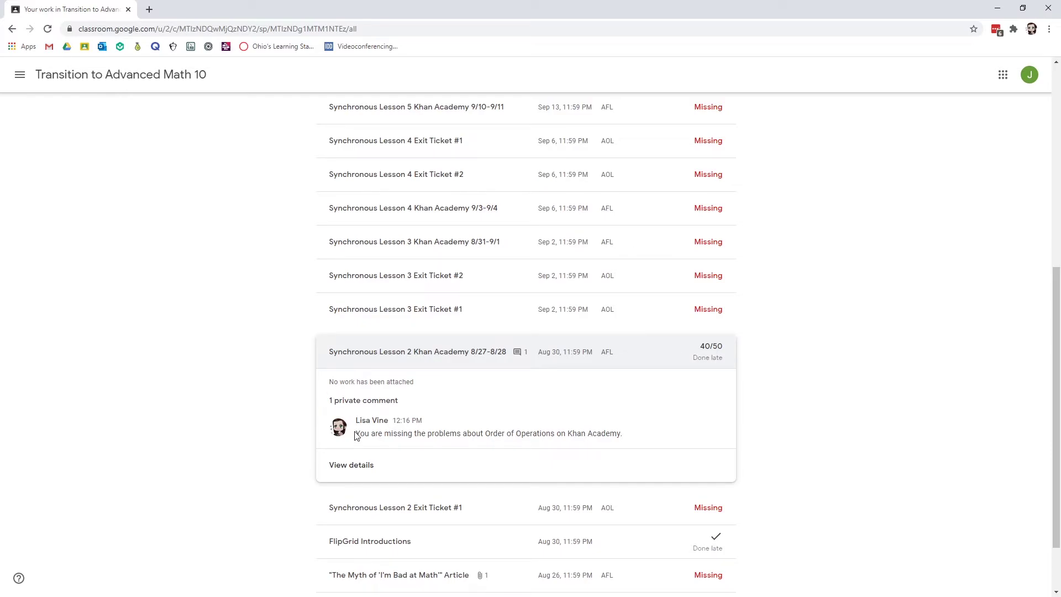
drag(356, 434, 641, 446)
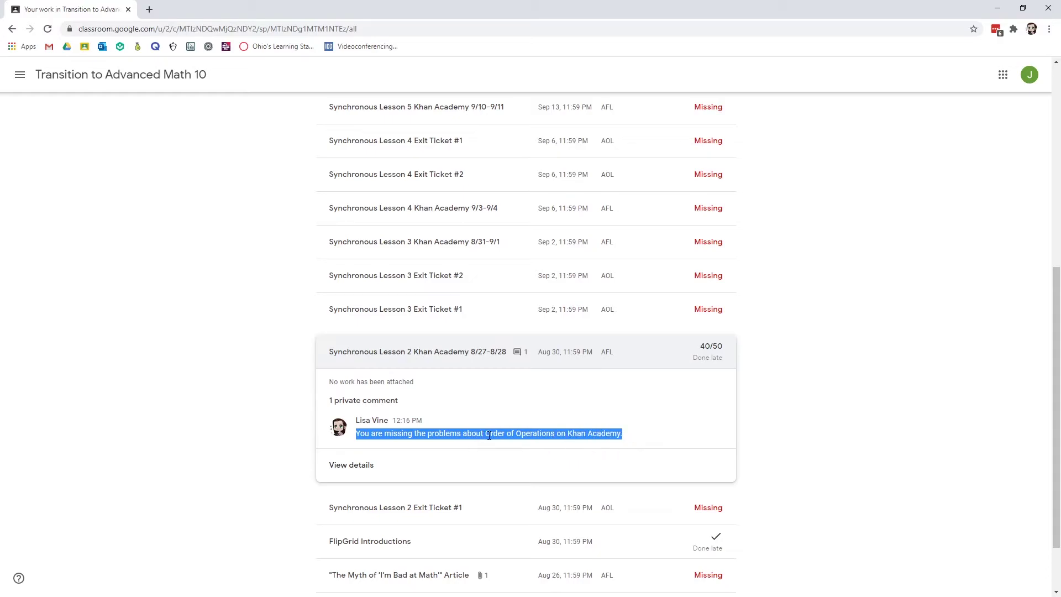
click(629, 437)
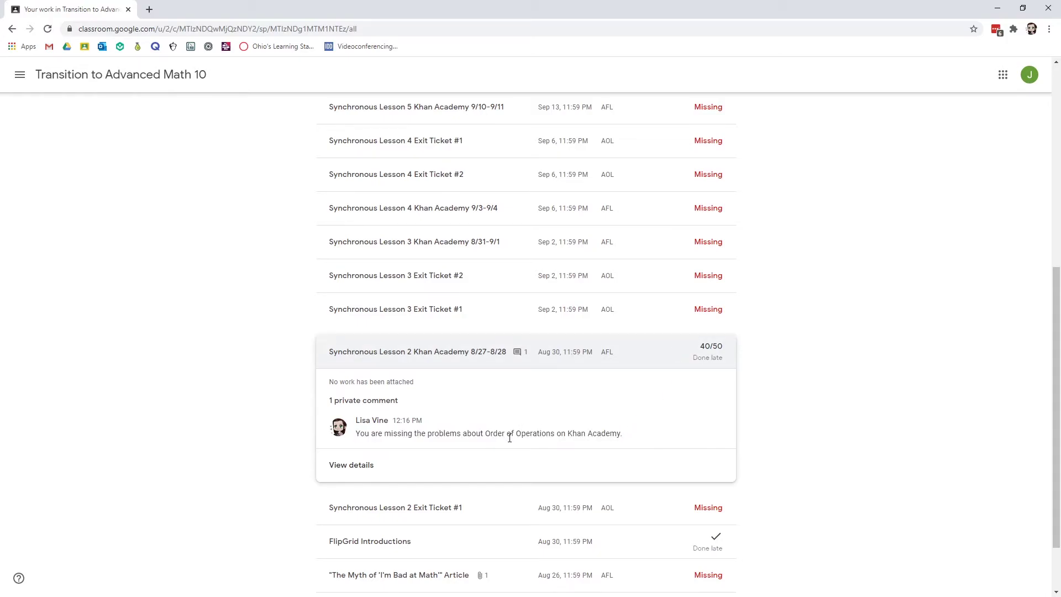
drag(377, 434, 623, 434)
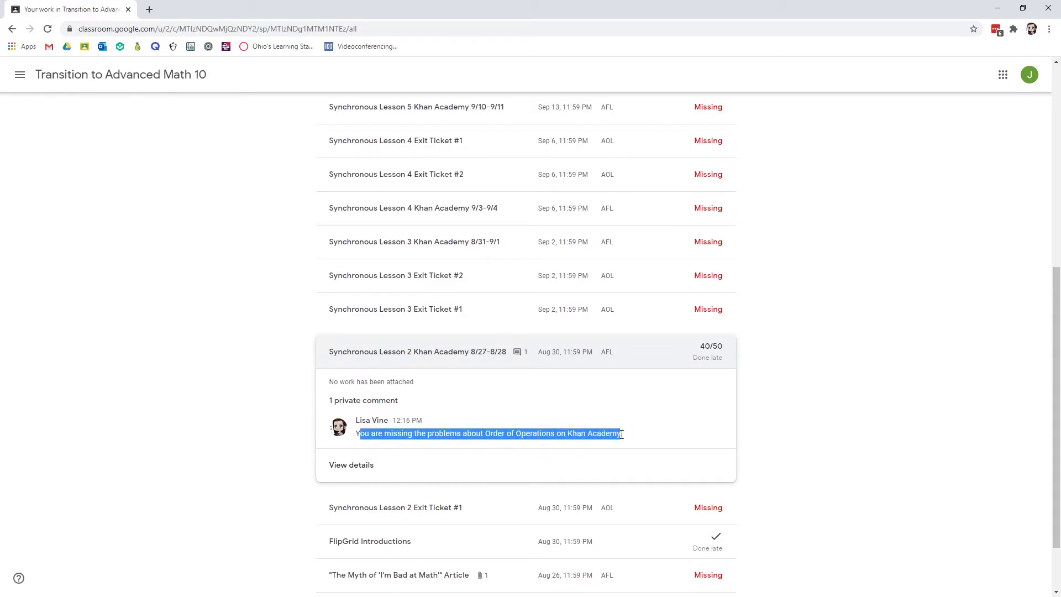
click(623, 437)
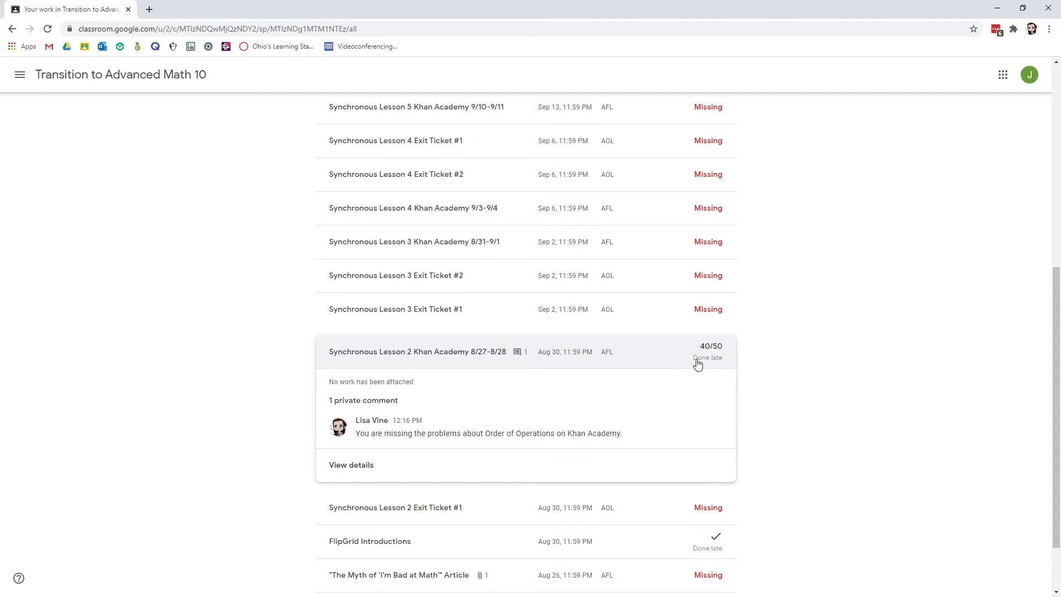
Step: Open the full details of Synchronous Lesson 2 Khan Academy 8/27-8/28, examine its instructions and comment areas, and return to the work list
click(350, 469)
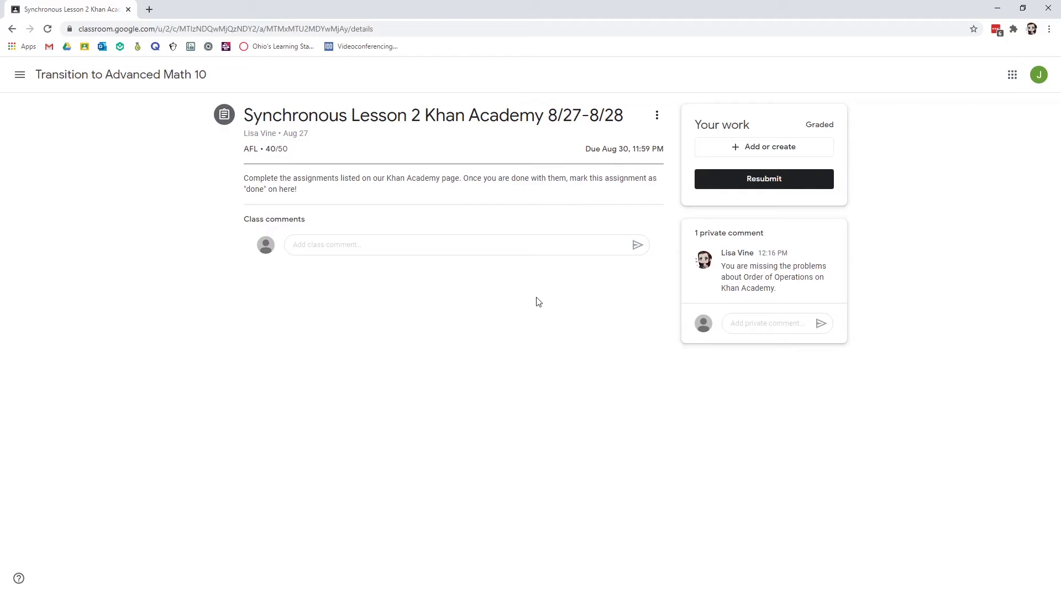
drag(303, 192, 244, 179)
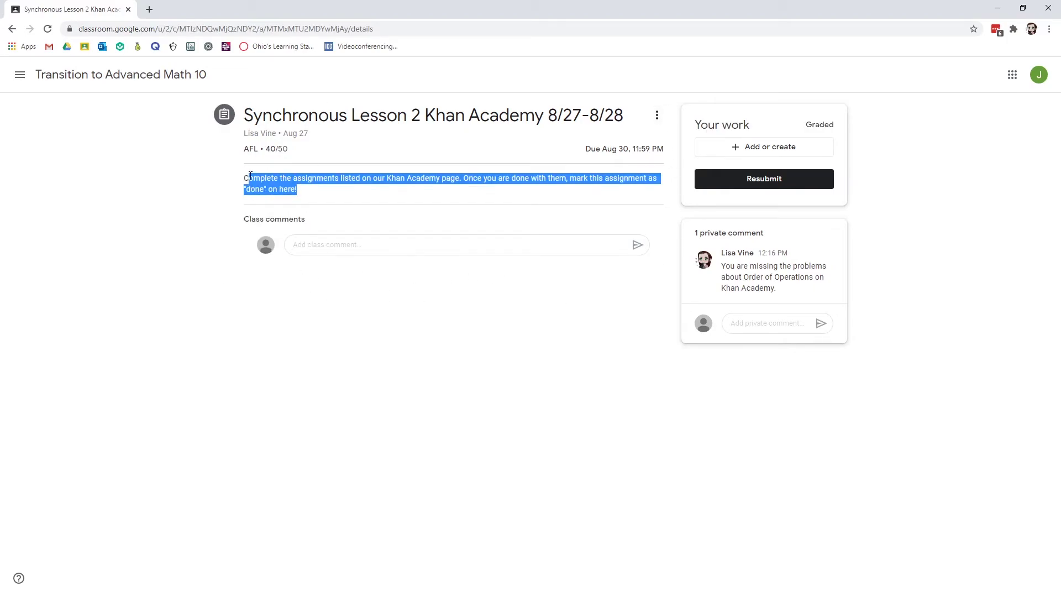
click(224, 218)
drag(242, 219, 325, 220)
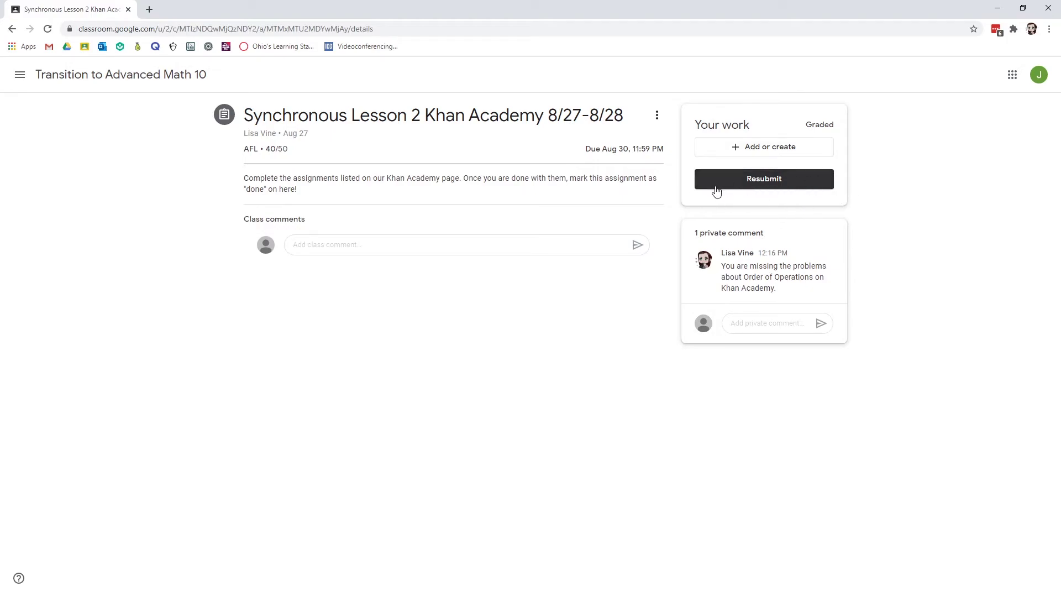
click(12, 28)
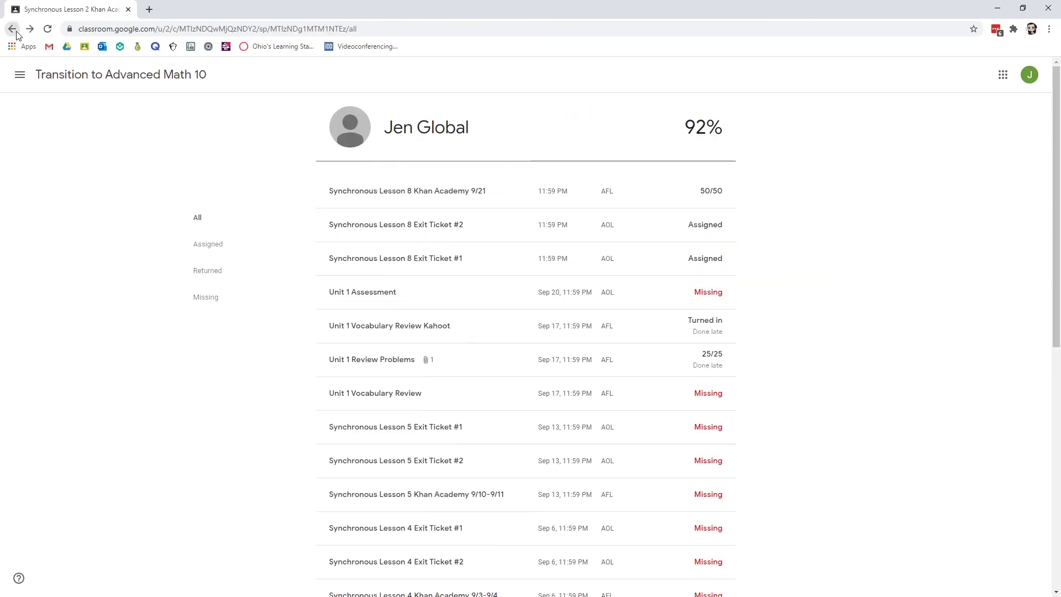
Step: Expand Synchronous Lesson 8 Khan Academy 9/21, view its full assignment details, and return to the work list
click(429, 186)
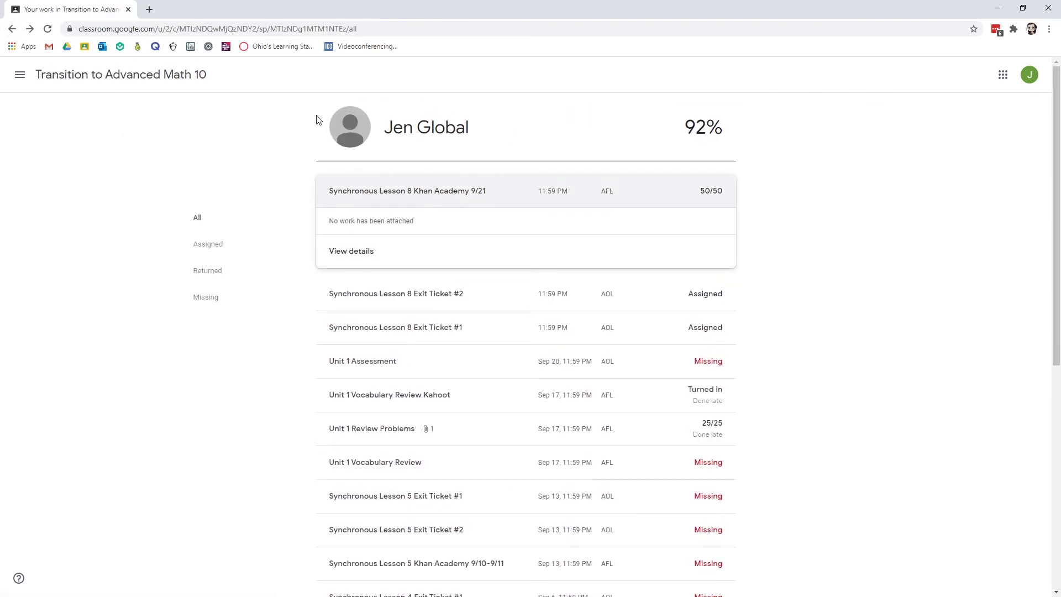
click(354, 254)
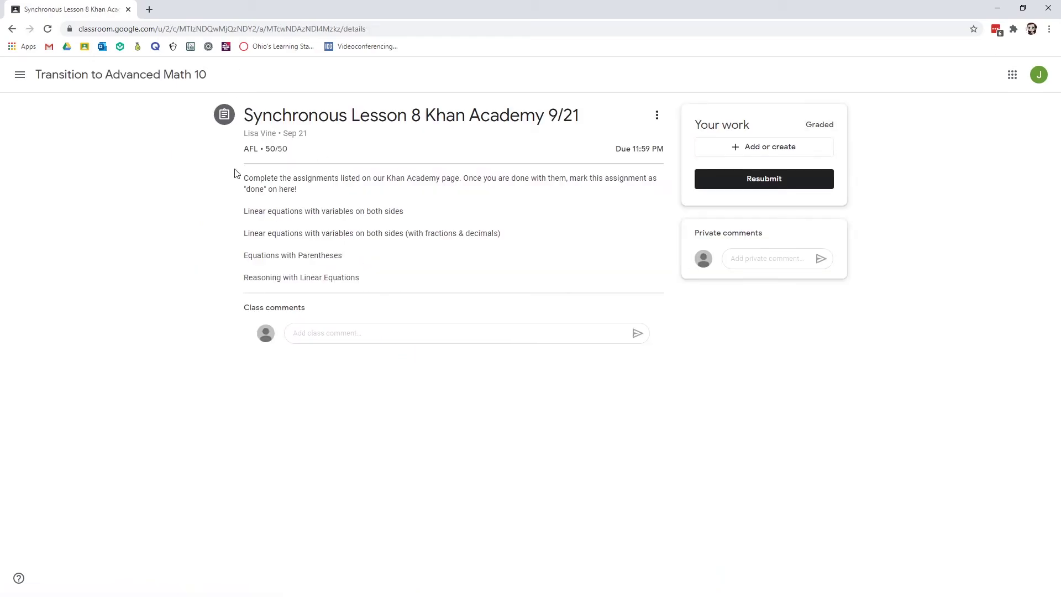
click(10, 29)
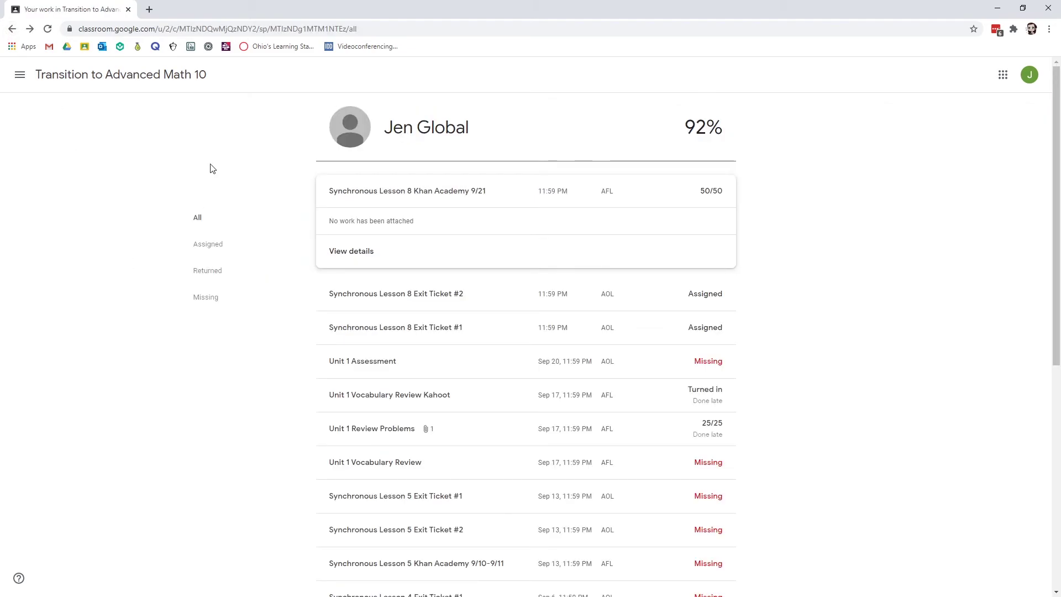
Step: Filter the work list by Assigned, Returned and Missing, recheck Returned, and restore the All view
click(219, 247)
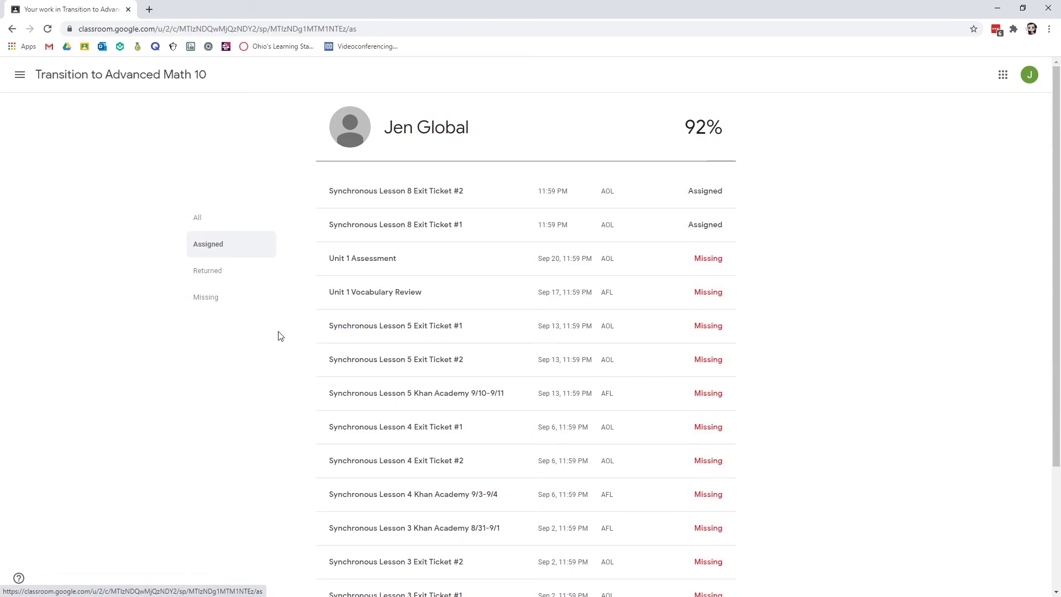
click(205, 278)
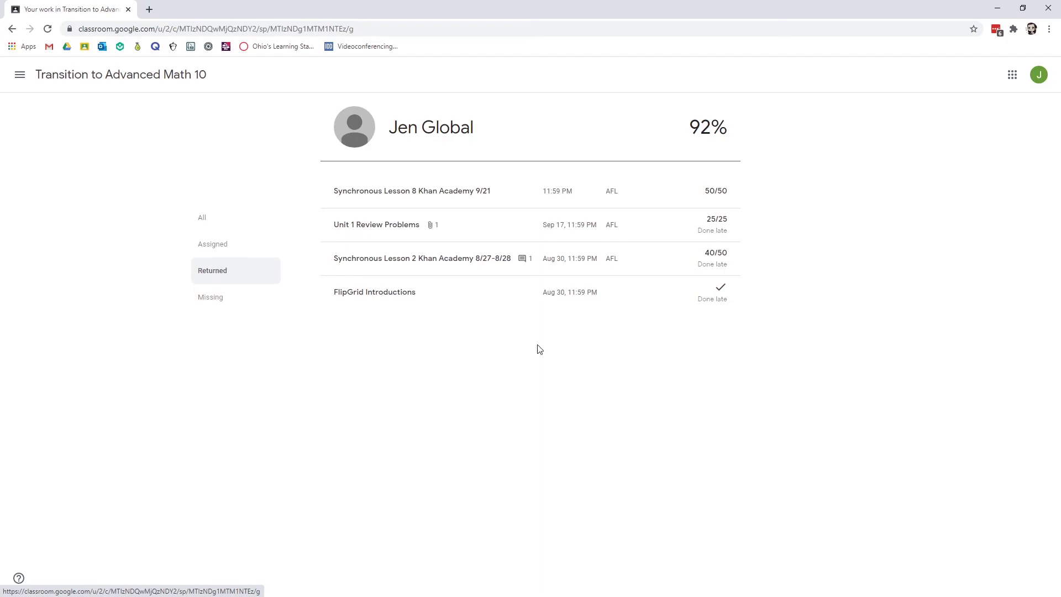
click(200, 302)
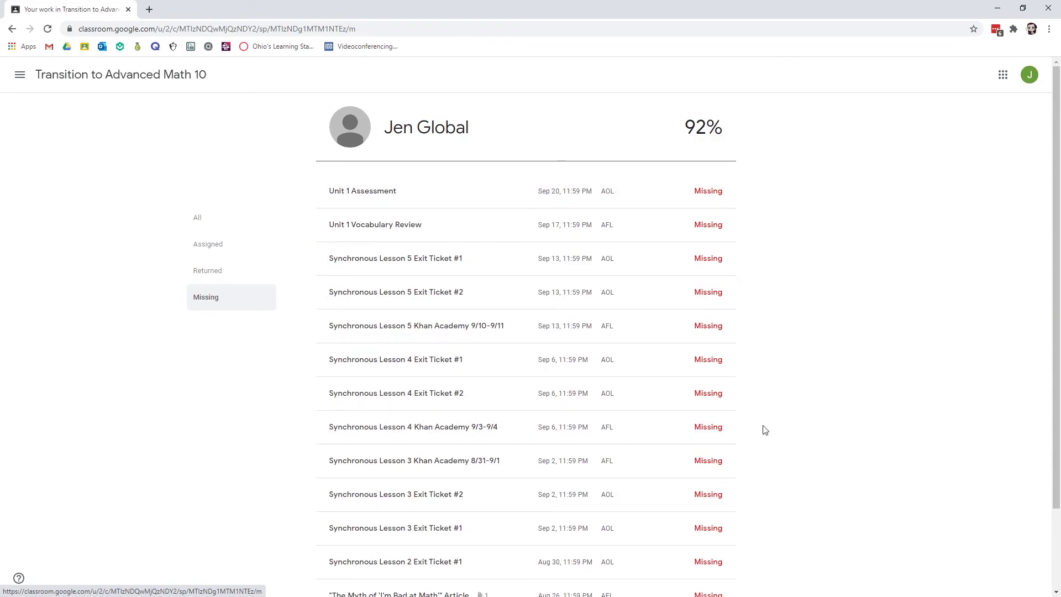
click(199, 273)
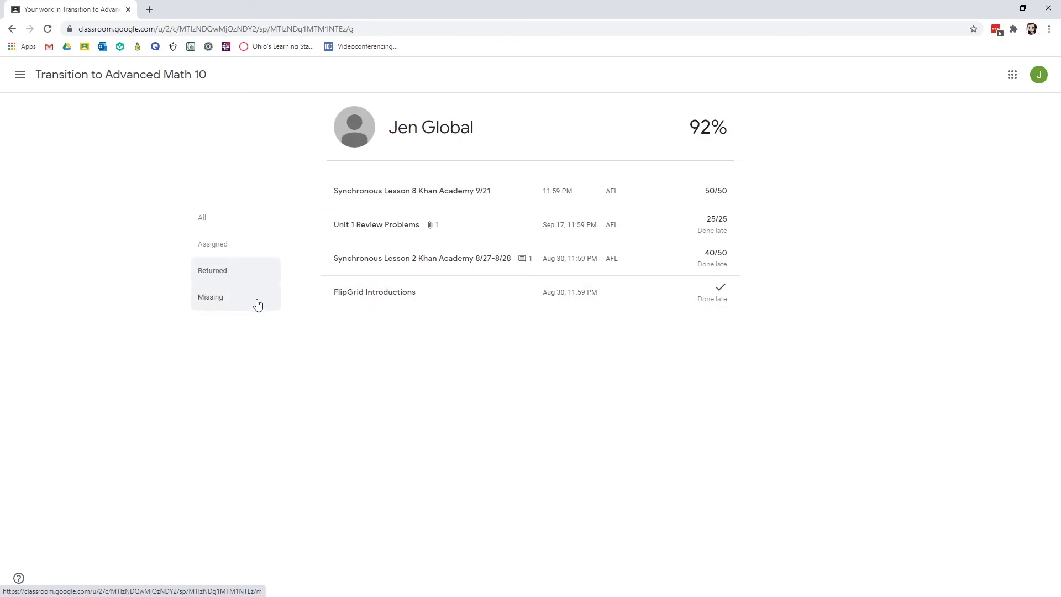
click(217, 226)
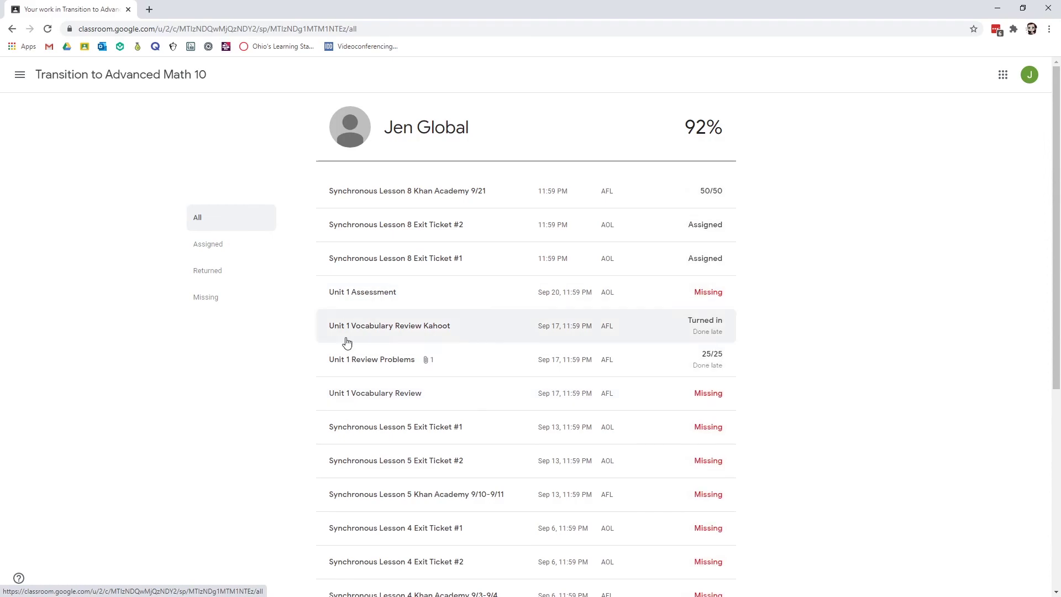
Step: Recheck the private comment on the Synchronous Lesson 2 Khan Academy 8/27-8/28 entry and return to the class stream
scroll(796, 370, down, 6)
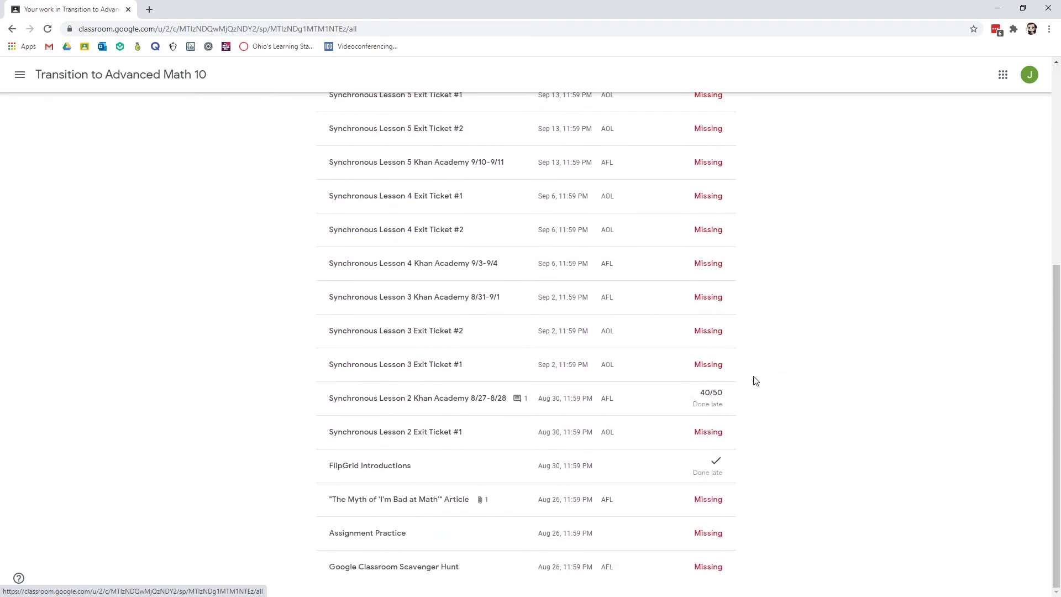
click(456, 407)
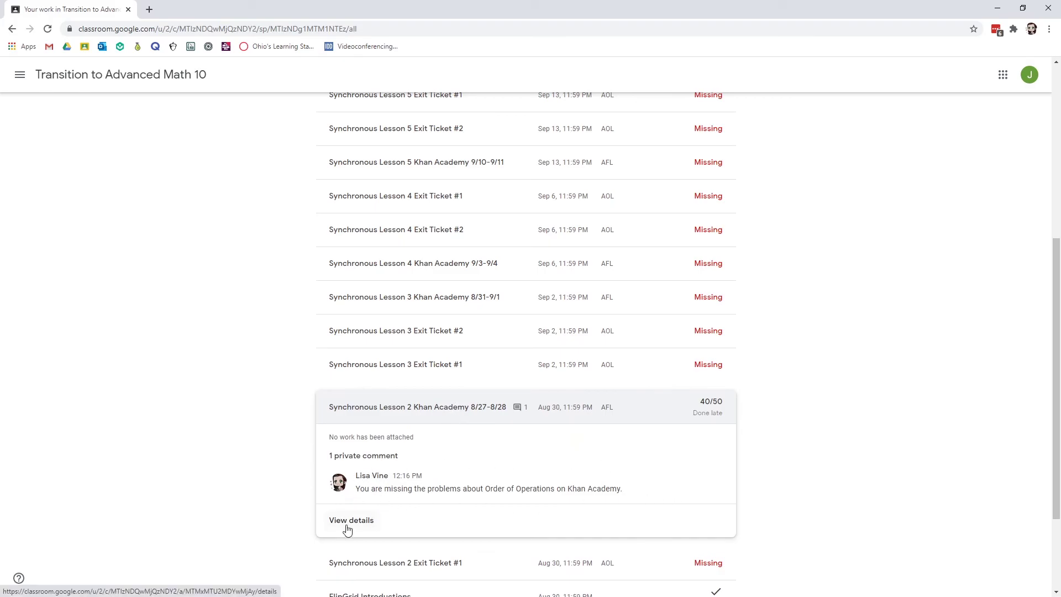
scroll(501, 305, up, 1)
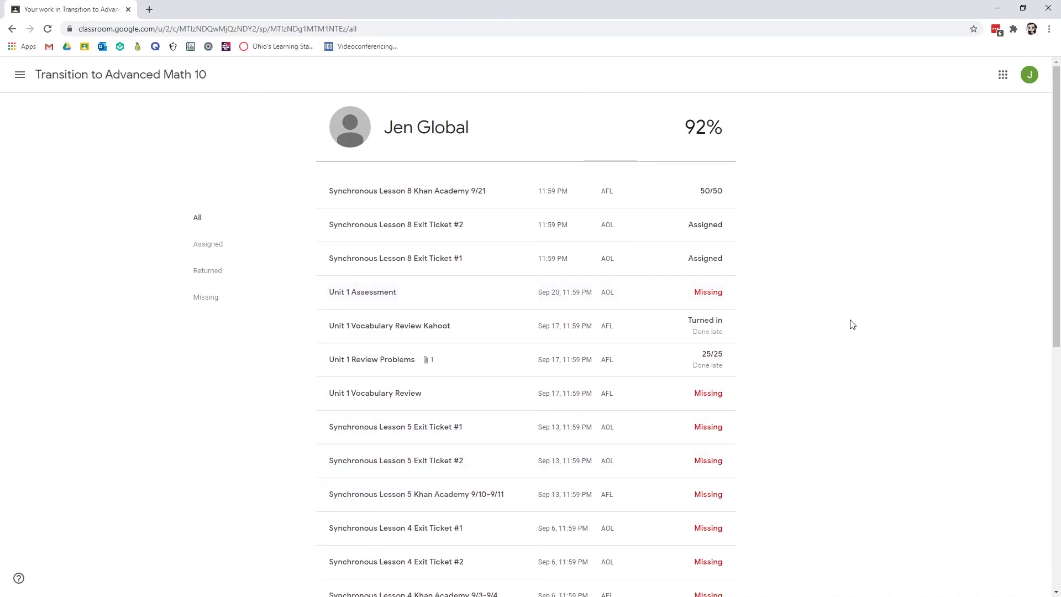
click(111, 80)
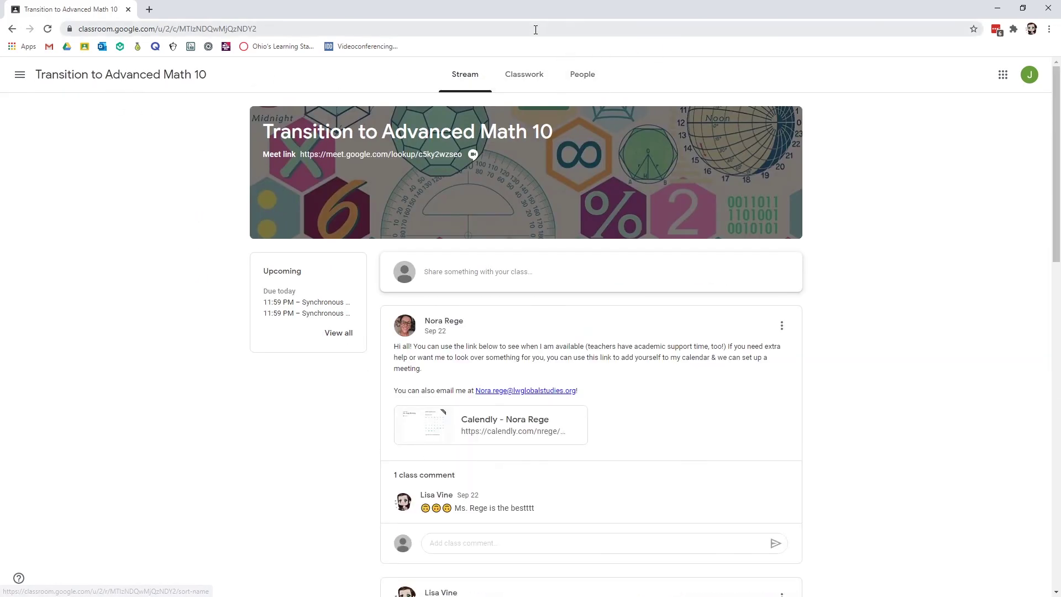